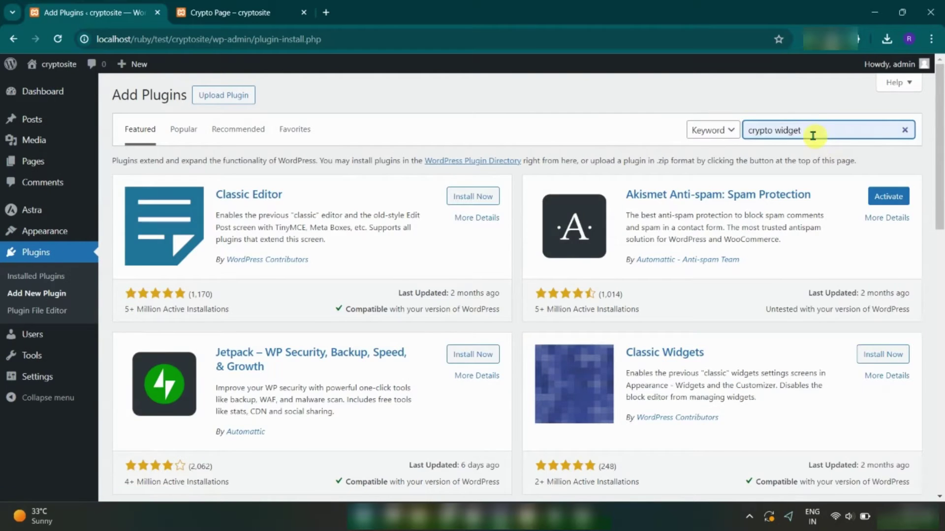
- Install and activate the Cryptocurrency Widgets – Price Ticker & Coins List plugin, then refresh
{"action": "triple_click", "coordinate": [784, 130]}
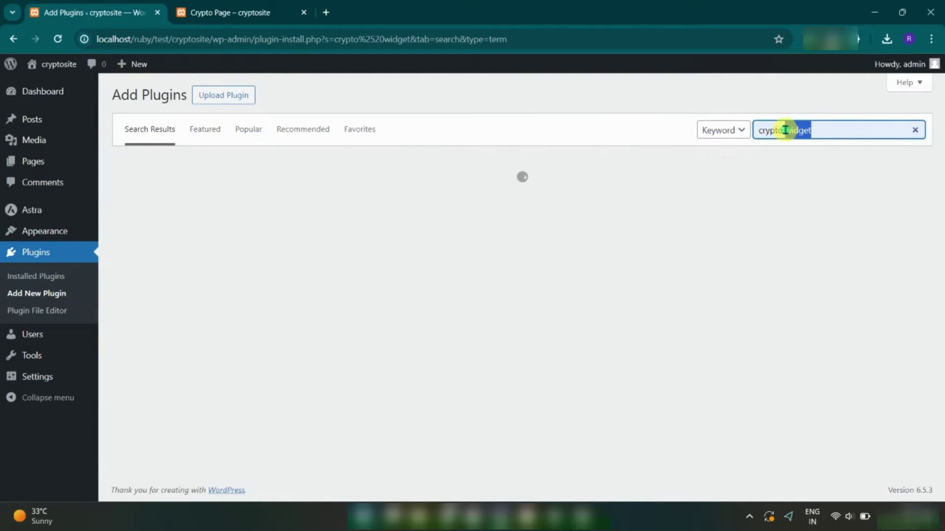
{"action": "left_click", "coordinate": [843, 130]}
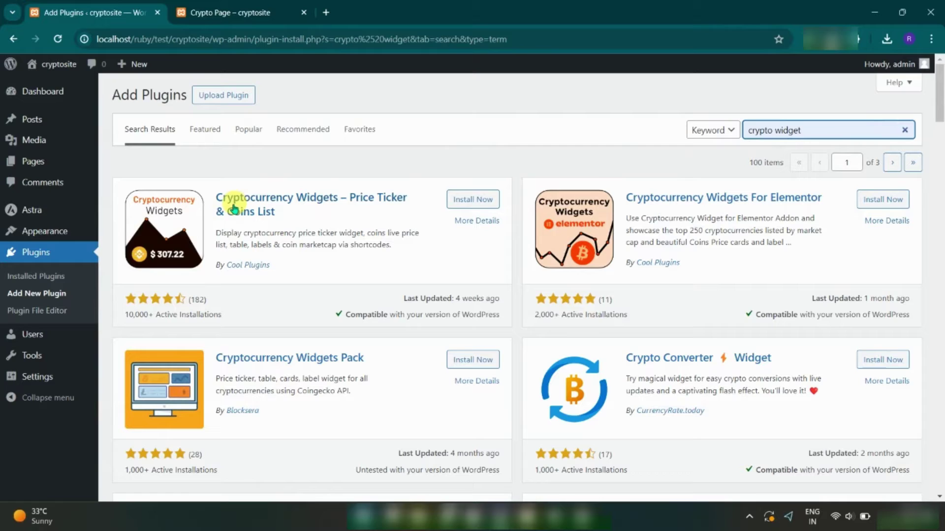
{"action": "left_click", "coordinate": [464, 204]}
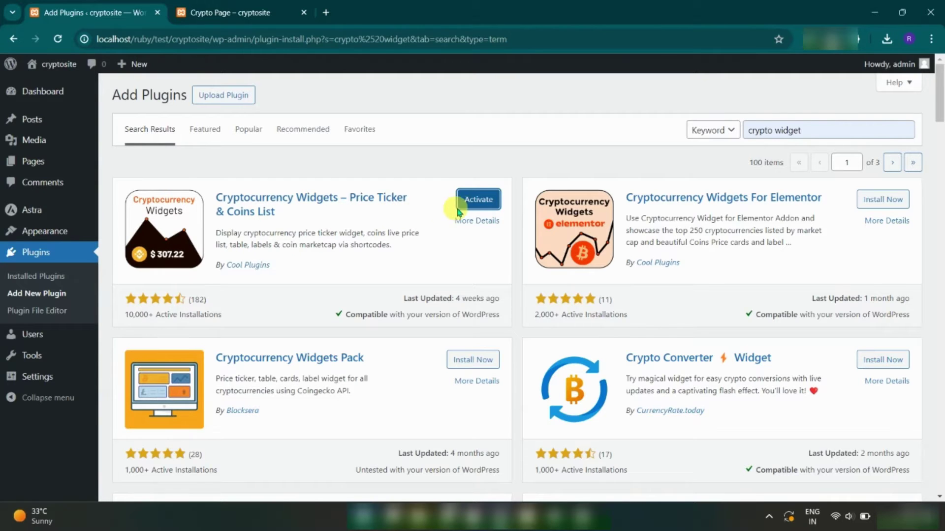
{"action": "left_click", "coordinate": [462, 201]}
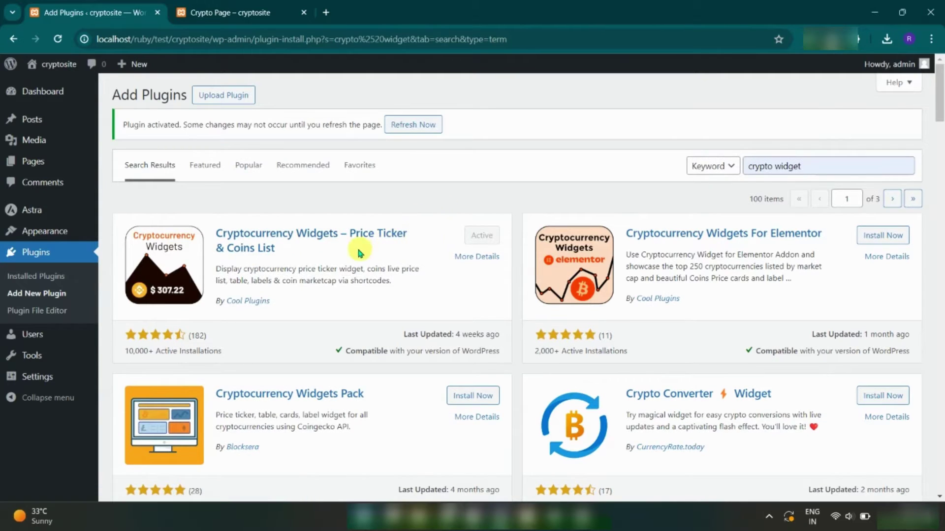
{"action": "left_click", "coordinate": [411, 123]}
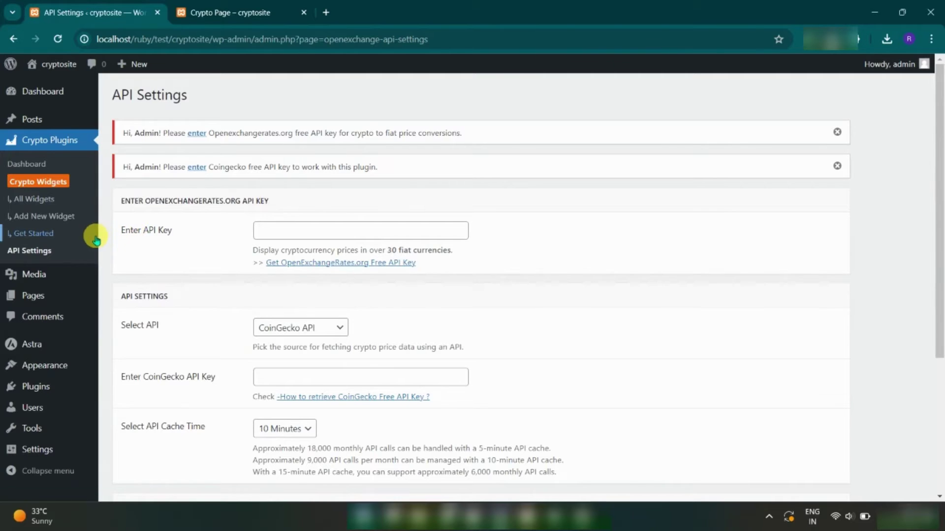
- Paste the OpenExchangeRates API key and set the price source to CoinGecko API
{"action": "left_click", "coordinate": [259, 232]}
{"action": "key", "text": "ctrl+v"}
{"action": "left_click", "coordinate": [487, 251]}
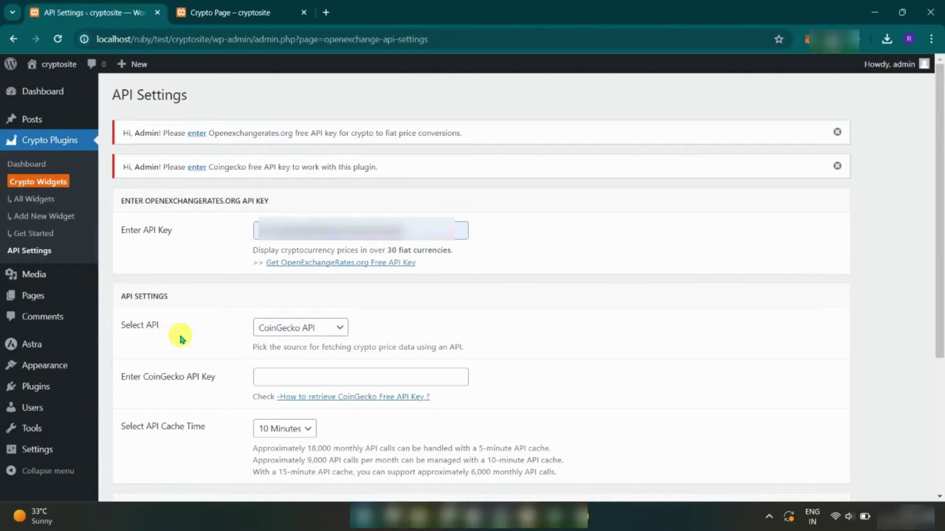
{"action": "left_click", "coordinate": [299, 336]}
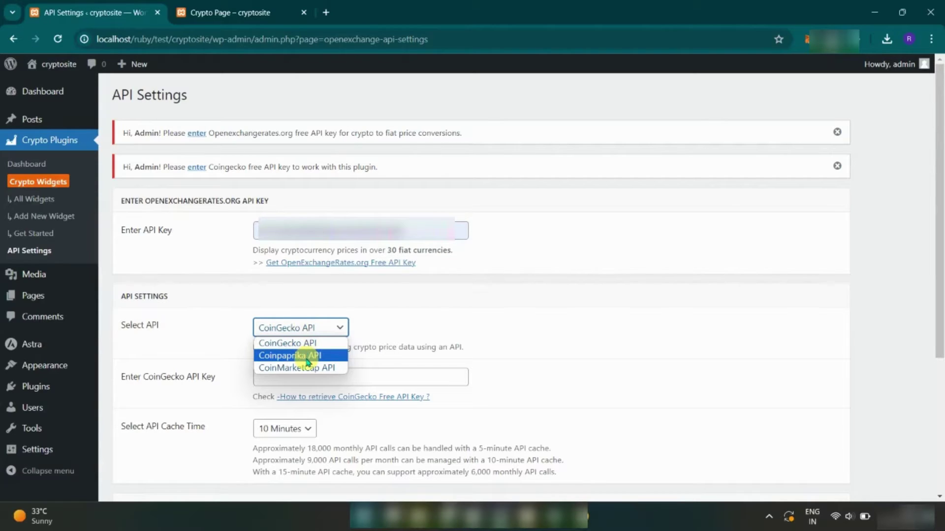
{"action": "left_click", "coordinate": [301, 368]}
{"action": "left_click", "coordinate": [305, 327]}
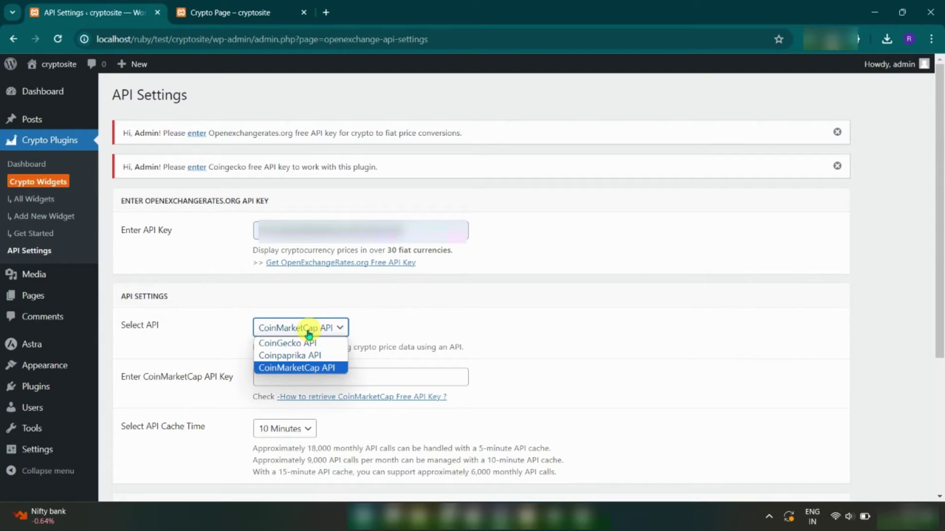
{"action": "left_click", "coordinate": [301, 344]}
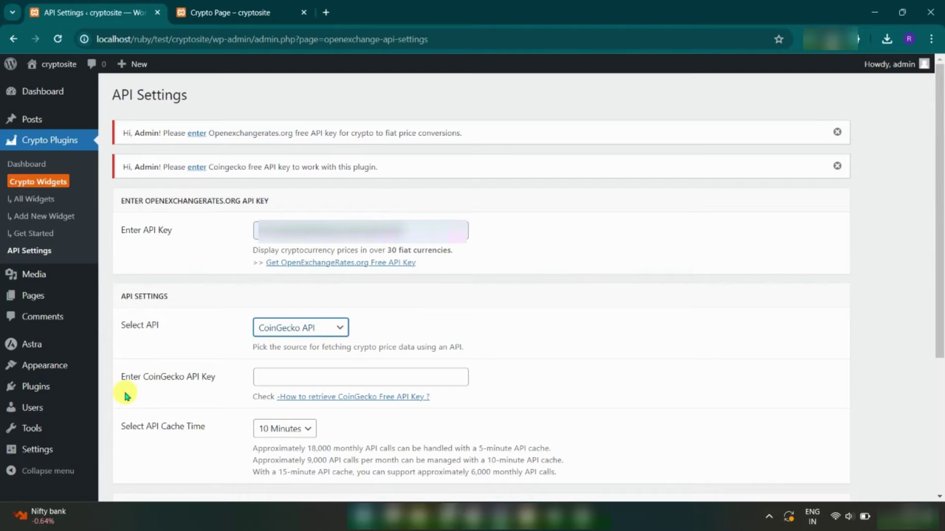
- Paste the CoinGecko API key, keep the 10 Minutes cache time, and save the settings
{"action": "left_click", "coordinate": [333, 377]}
{"action": "key", "text": "ctrl+v"}
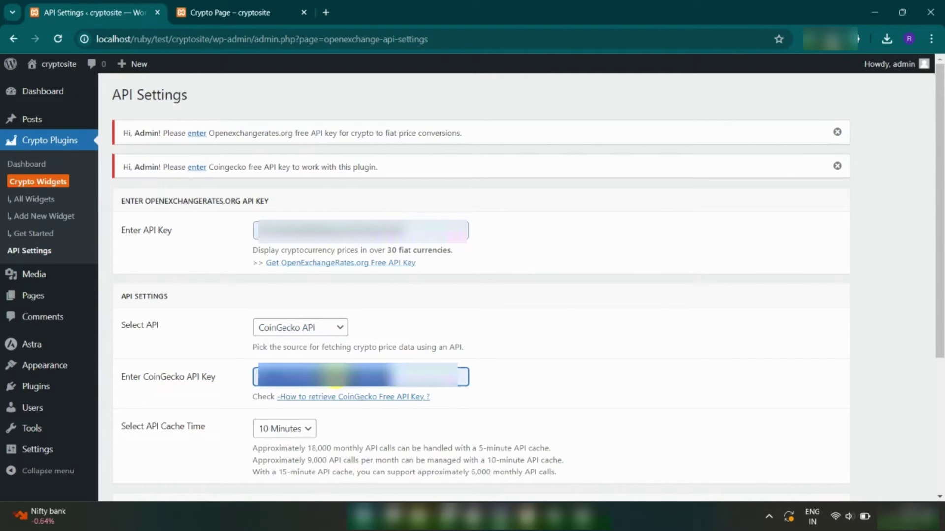
{"action": "left_click", "coordinate": [336, 377]}
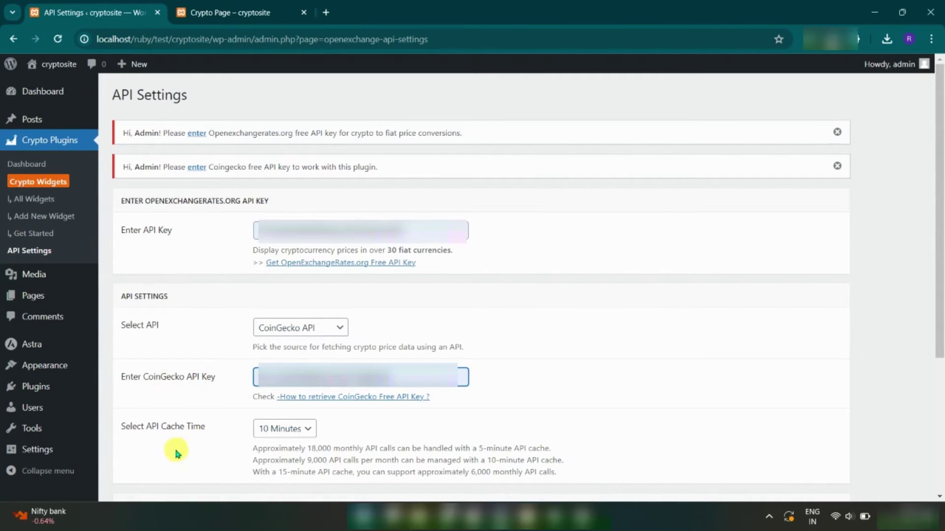
{"action": "left_click", "coordinate": [292, 431]}
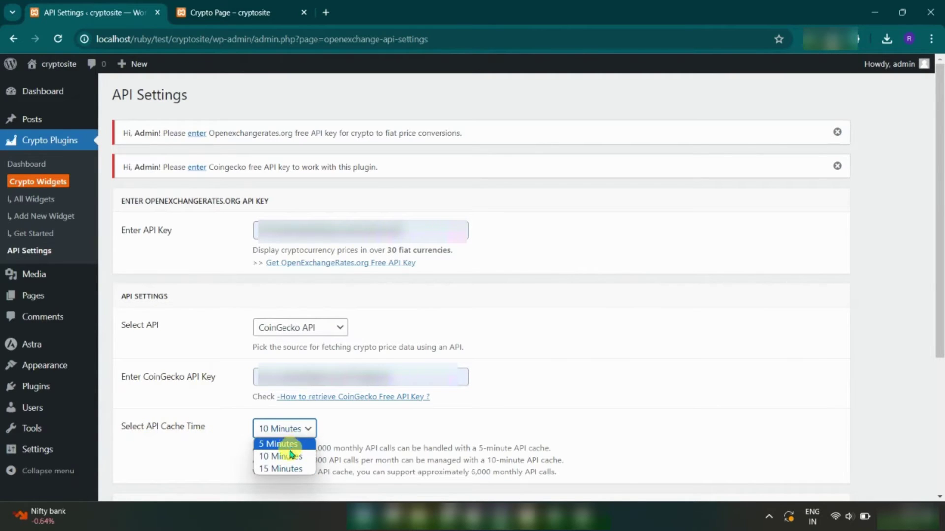
{"action": "left_click", "coordinate": [291, 453]}
{"action": "scroll", "coordinate": [431, 449], "scroll_direction": "down", "scroll_amount": 3}
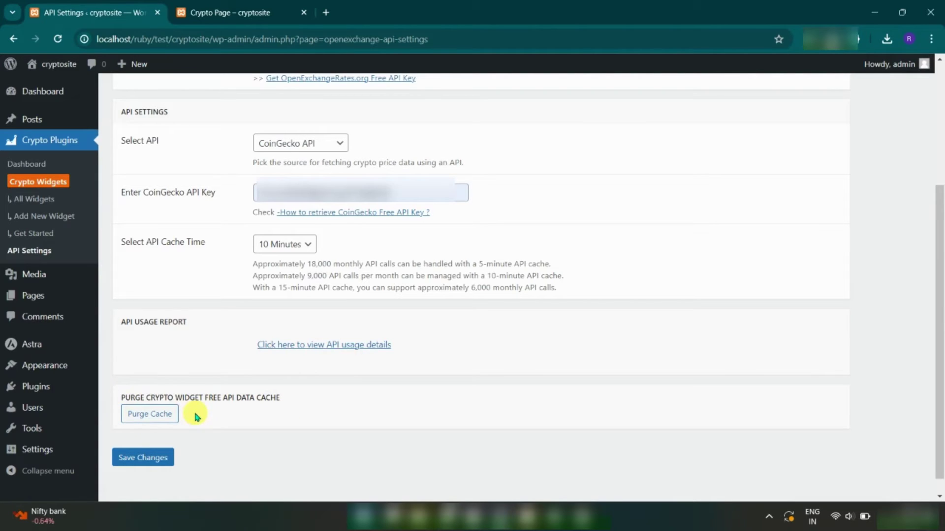
{"action": "left_click", "coordinate": [144, 463]}
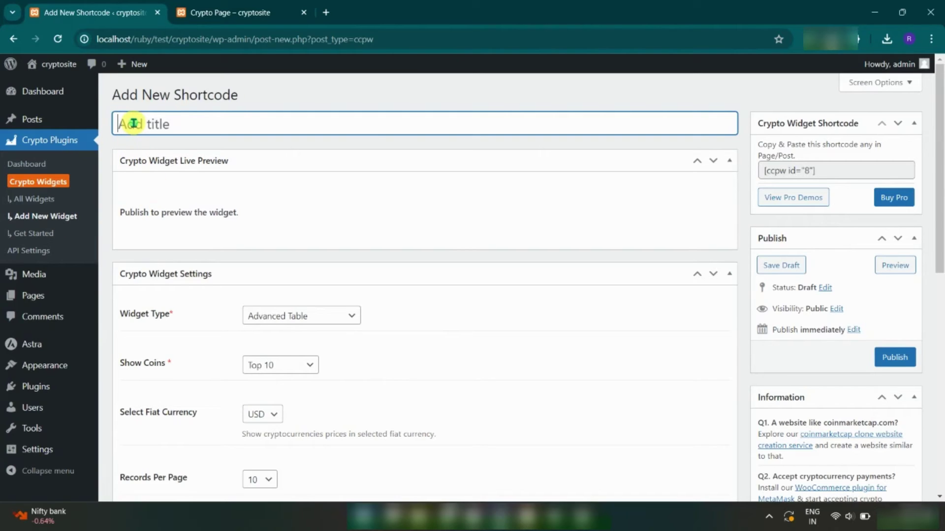
{"action": "type", "text": "price ticker"}
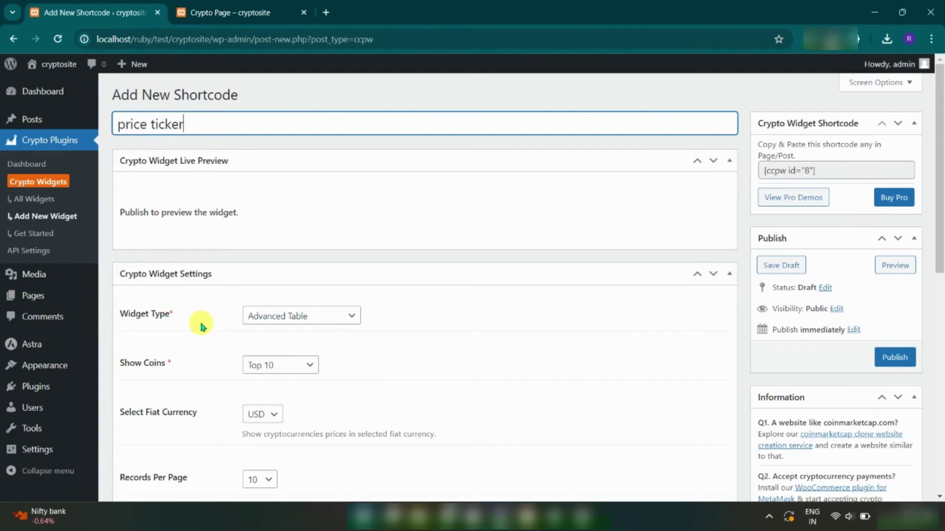
- Make the widget a Ticker / Marquee showing the Top 10 coins
{"action": "left_click", "coordinate": [333, 324]}
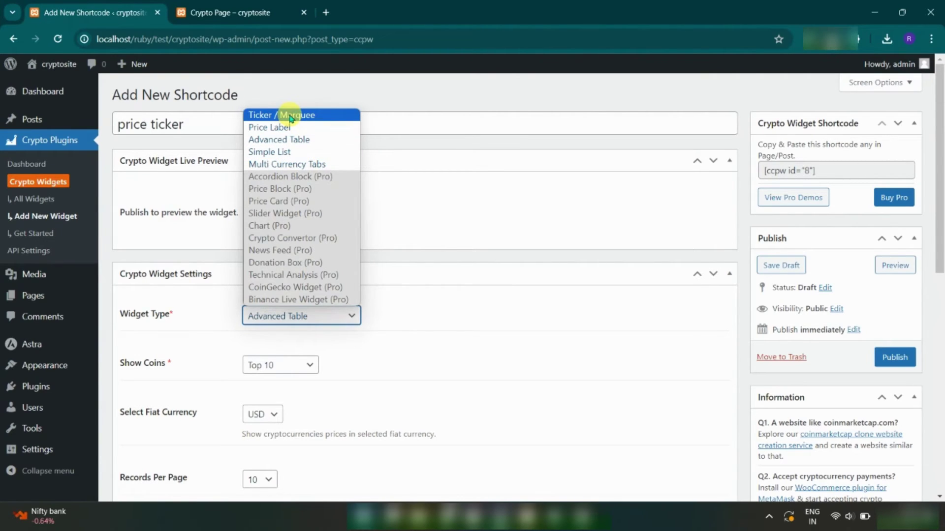
{"action": "left_click", "coordinate": [290, 116]}
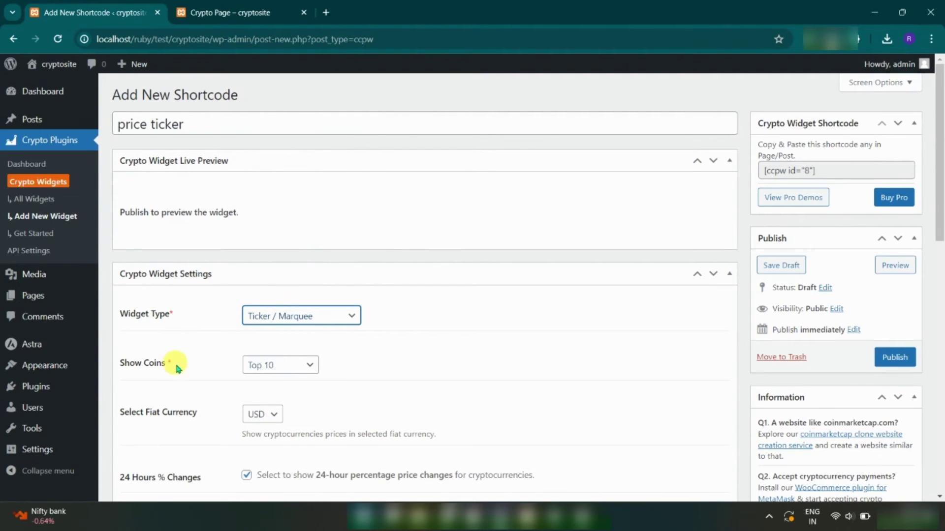
{"action": "left_click", "coordinate": [265, 367]}
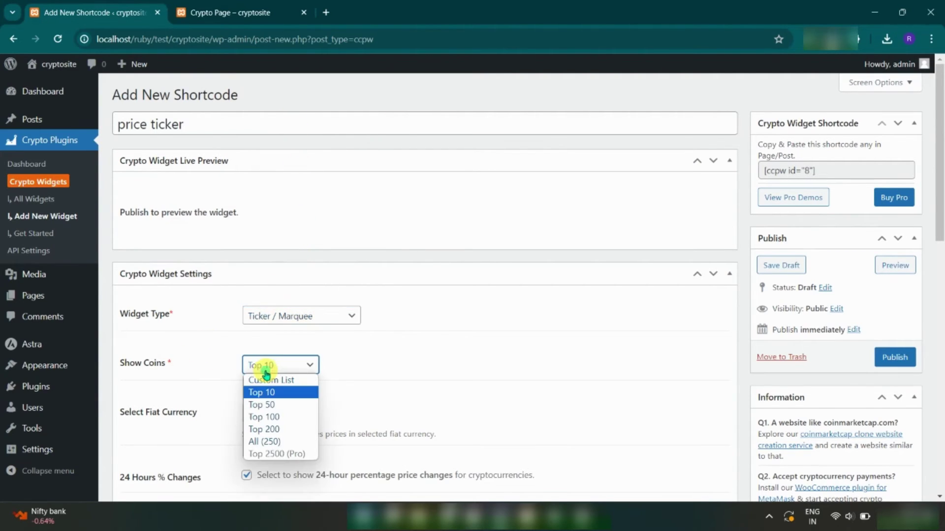
{"action": "left_click", "coordinate": [306, 382]}
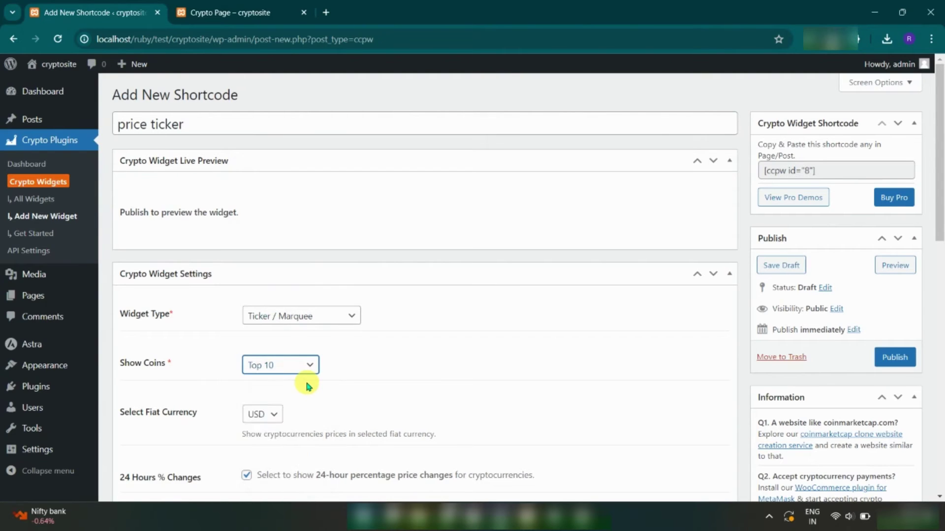
{"action": "left_click", "coordinate": [305, 418]}
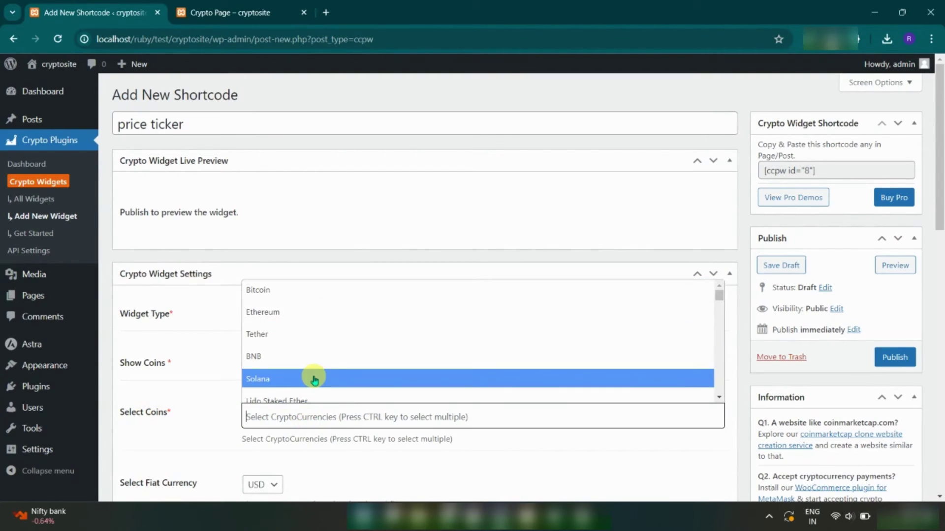
{"action": "scroll", "coordinate": [312, 373], "scroll_direction": "down", "scroll_amount": 3}
{"action": "scroll", "coordinate": [312, 369], "scroll_direction": "down", "scroll_amount": 3}
{"action": "left_click", "coordinate": [205, 404]}
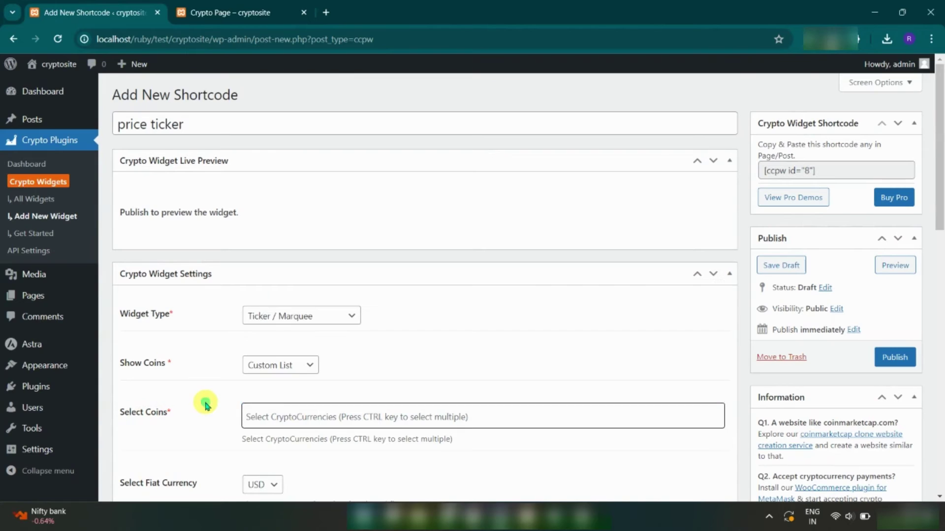
{"action": "left_click", "coordinate": [272, 364]}
{"action": "left_click", "coordinate": [266, 392]}
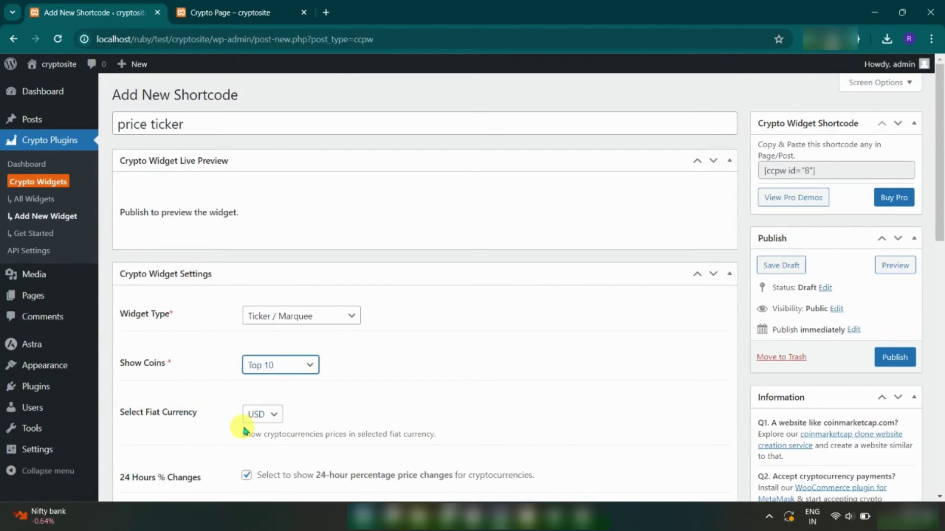
- Keep USD as the fiat currency and show 24-hour percentage price changes
{"action": "left_click", "coordinate": [263, 418]}
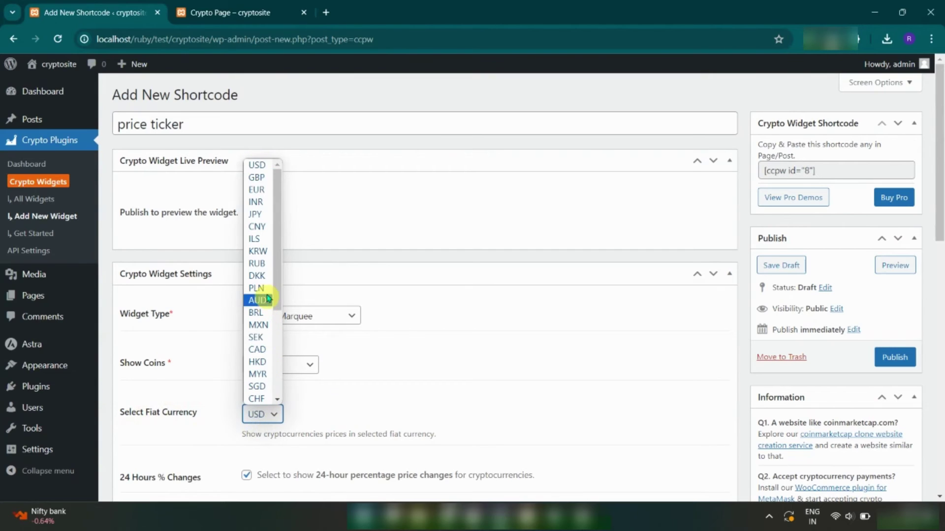
{"action": "left_click", "coordinate": [258, 168]}
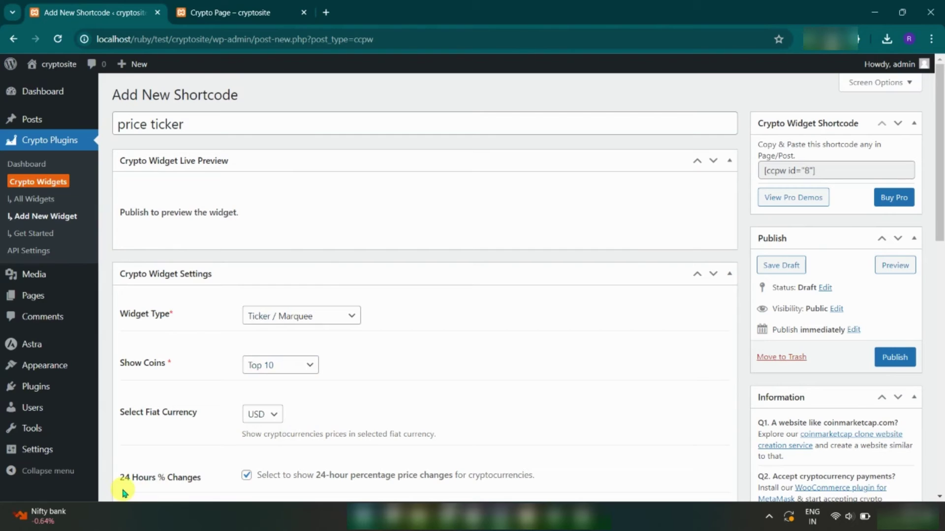
{"action": "left_click", "coordinate": [247, 476]}
{"action": "scroll", "coordinate": [423, 475], "scroll_direction": "down", "scroll_amount": 10}
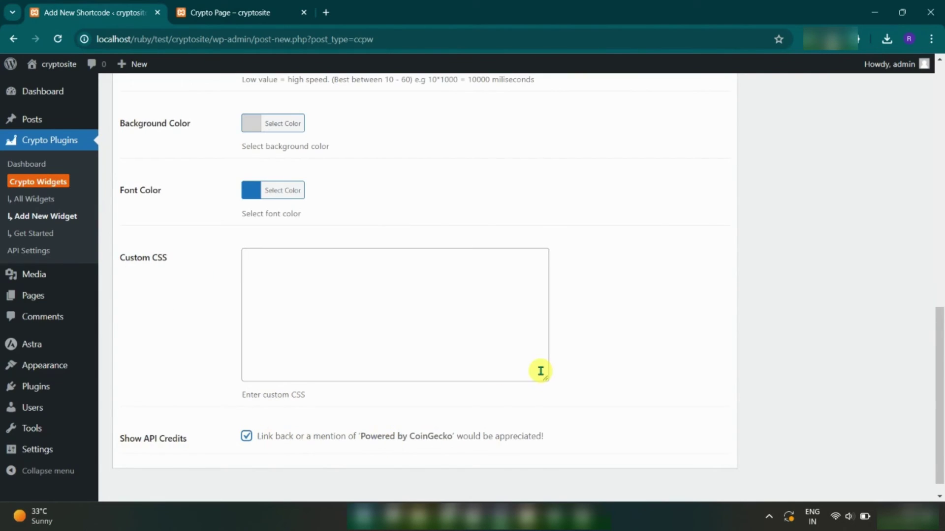
{"action": "scroll", "coordinate": [540, 371], "scroll_direction": "up", "scroll_amount": 5}
{"action": "scroll", "coordinate": [473, 406], "scroll_direction": "up", "scroll_amount": 3}
{"action": "scroll", "coordinate": [406, 438], "scroll_direction": "up", "scroll_amount": 1}
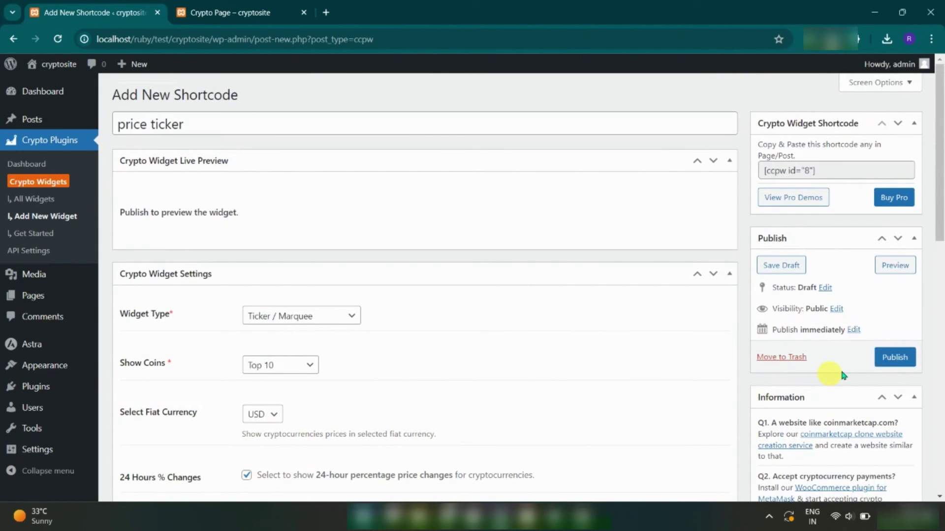
- Publish the 'price ticker' widget and copy its [ccpw id="8"] shortcode
{"action": "left_click", "coordinate": [893, 358]}
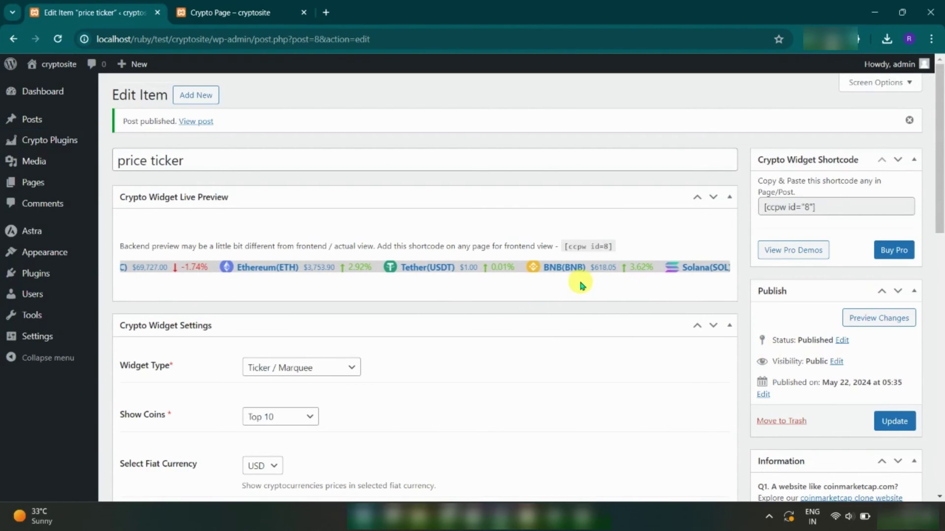
{"action": "left_click", "coordinate": [803, 207]}
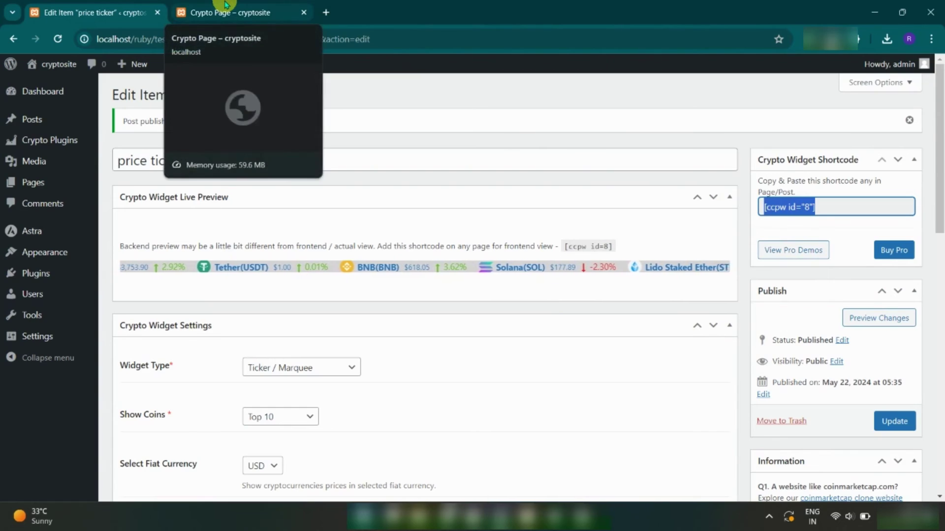
- Open the Crypto Page editor in a new tab and add a Shortcode block
{"action": "left_click", "coordinate": [244, 12]}
{"action": "right_click", "coordinate": [245, 64]}
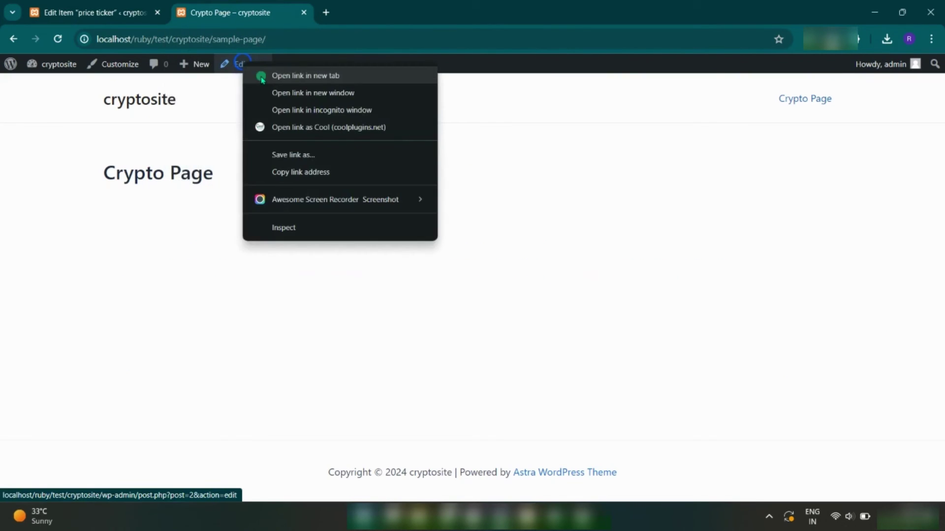
{"action": "left_click", "coordinate": [262, 75]}
{"action": "left_click", "coordinate": [372, 6]}
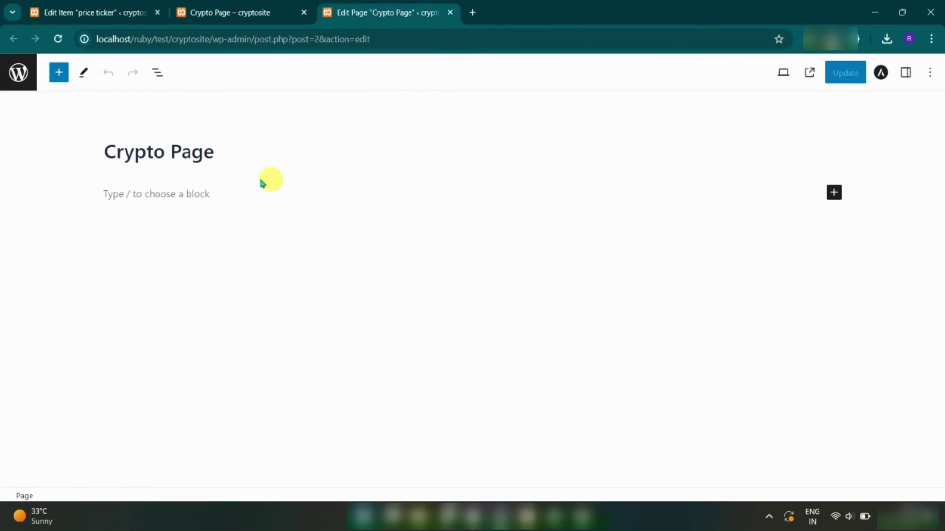
{"action": "left_click", "coordinate": [169, 195]}
{"action": "left_click", "coordinate": [834, 193]}
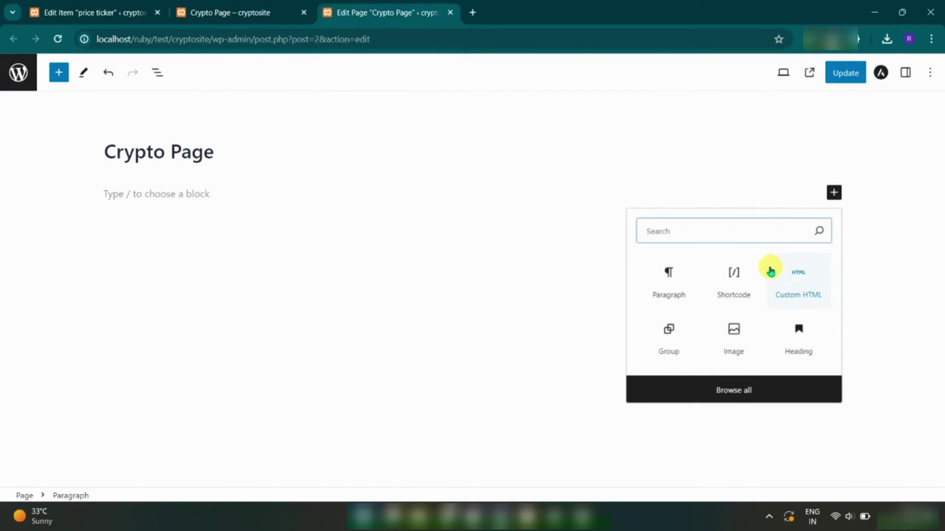
{"action": "left_click", "coordinate": [733, 279]}
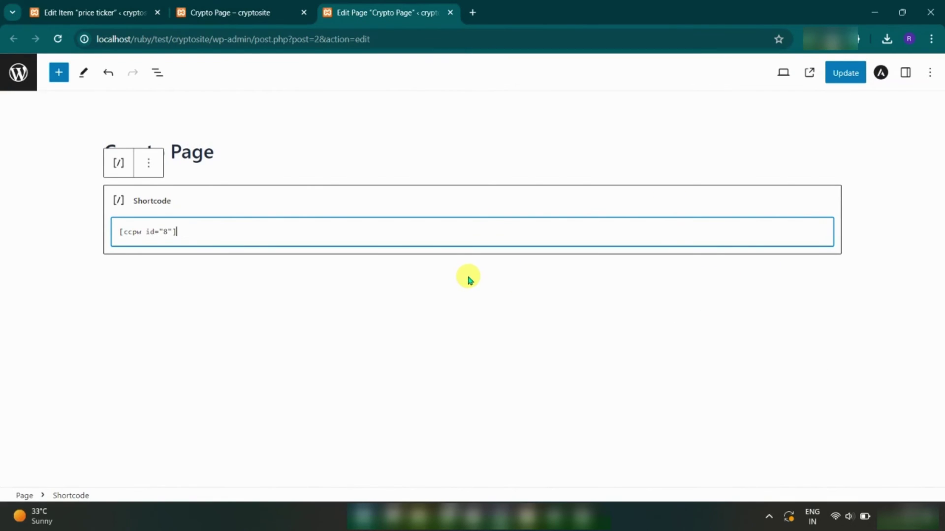
- Insert the [ccpw id="8"] shortcode, update the page, and reload the live Crypto Page
{"action": "double_click", "coordinate": [168, 231]}
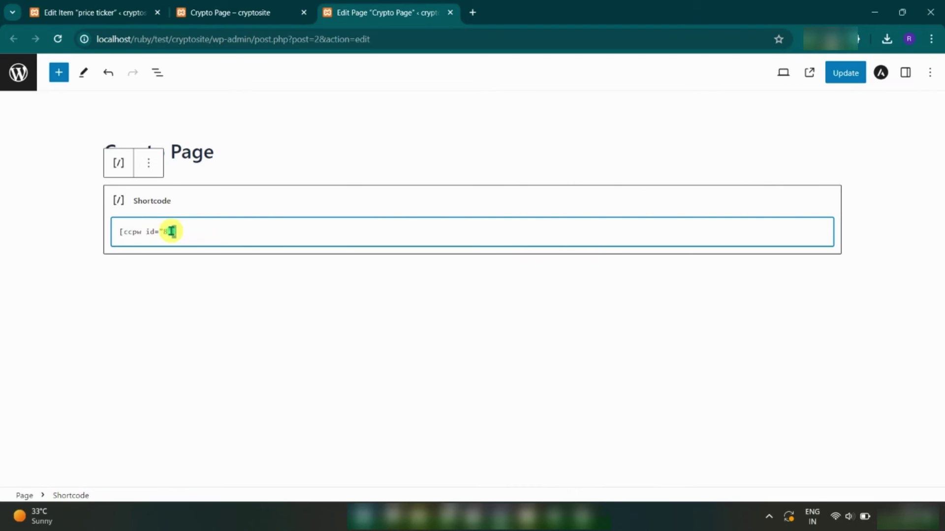
{"action": "triple_click", "coordinate": [344, 239]}
{"action": "left_click", "coordinate": [401, 236]}
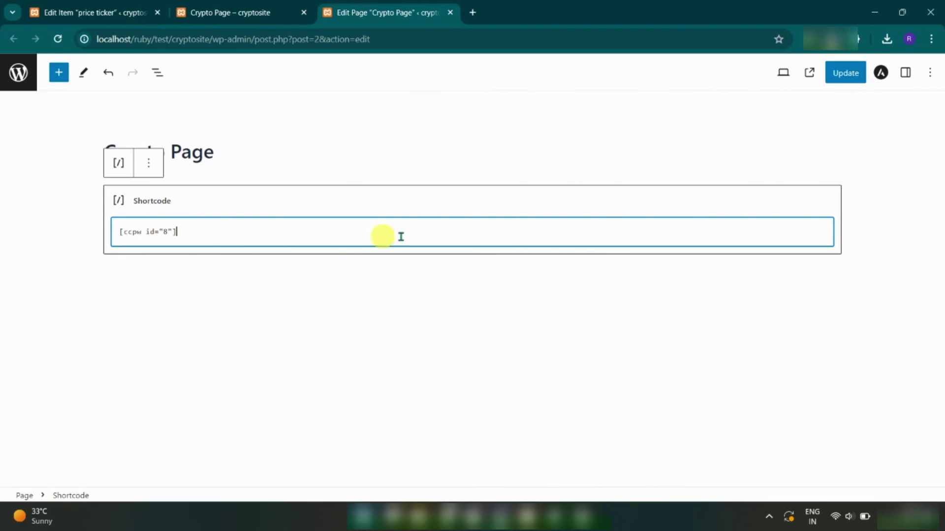
{"action": "left_click", "coordinate": [841, 81]}
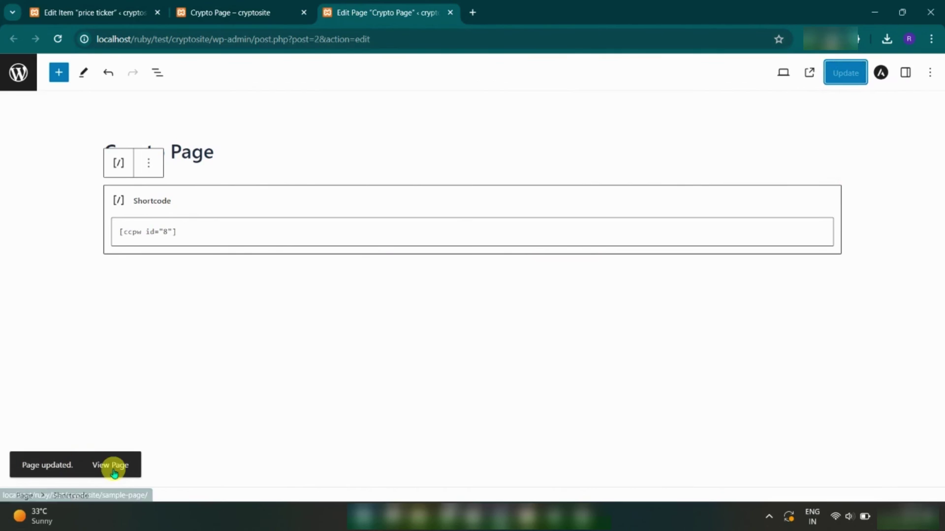
{"action": "left_click", "coordinate": [226, 6]}
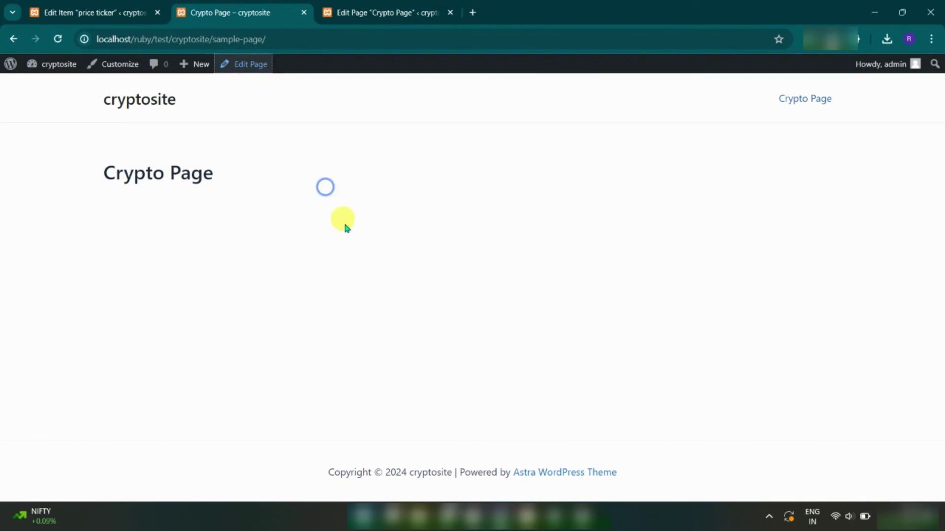
{"action": "left_click", "coordinate": [361, 249]}
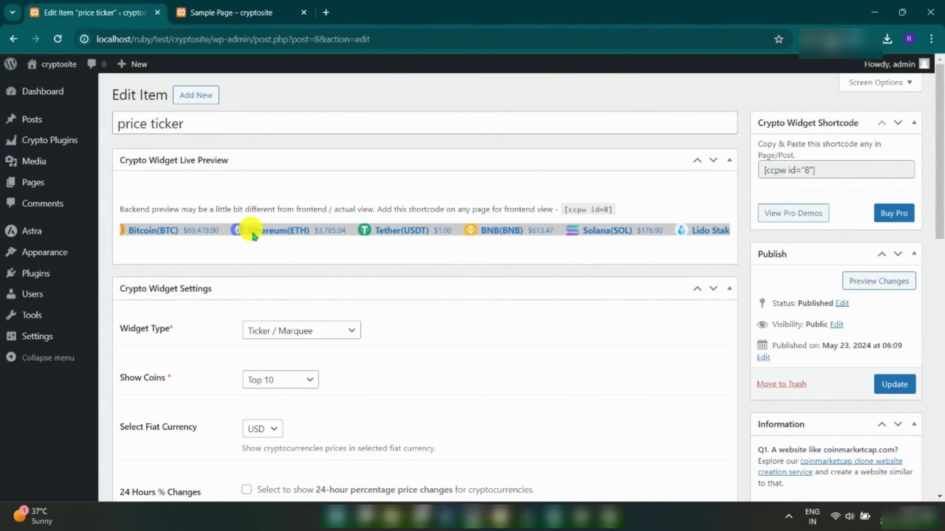
- Change the widget type to Simple List, update it, and reload the live page
{"action": "left_click", "coordinate": [282, 330]}
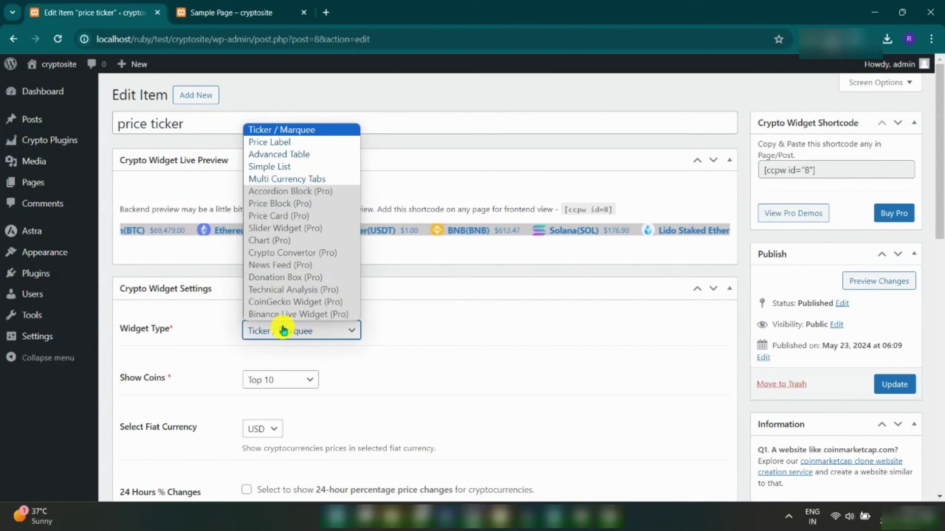
{"action": "left_click", "coordinate": [274, 166]}
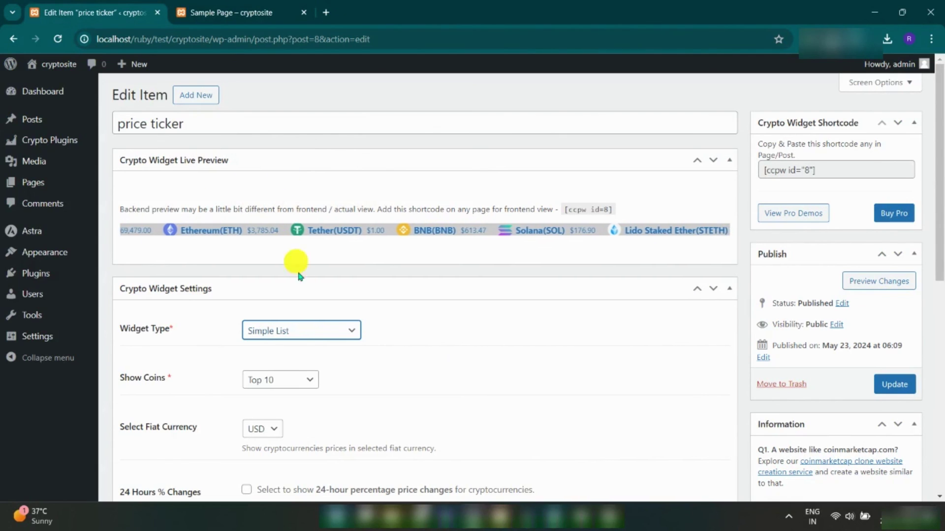
{"action": "left_click", "coordinate": [899, 394]}
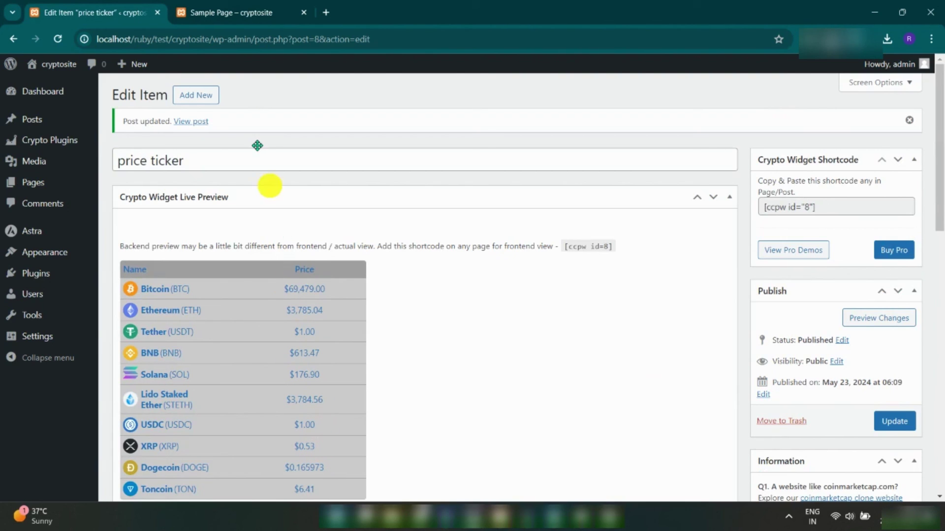
{"action": "left_click", "coordinate": [232, 13]}
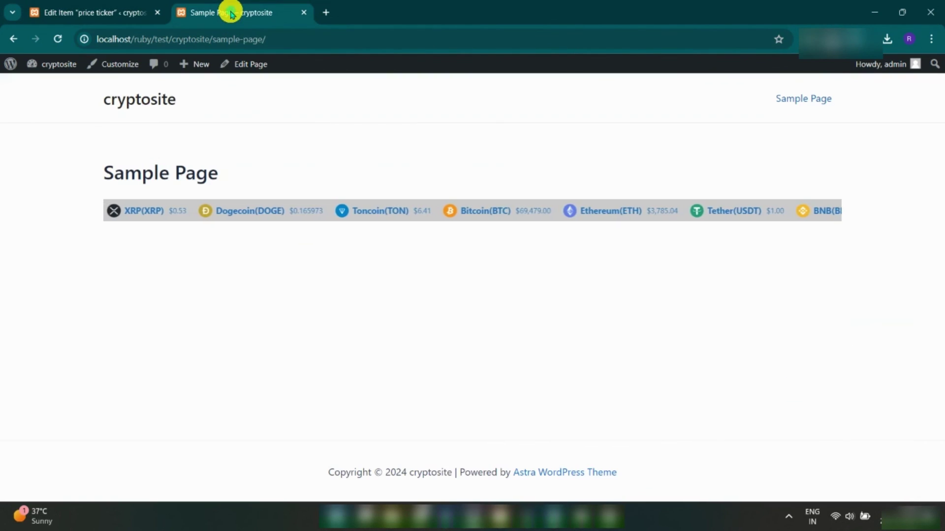
{"action": "left_click", "coordinate": [59, 39]}
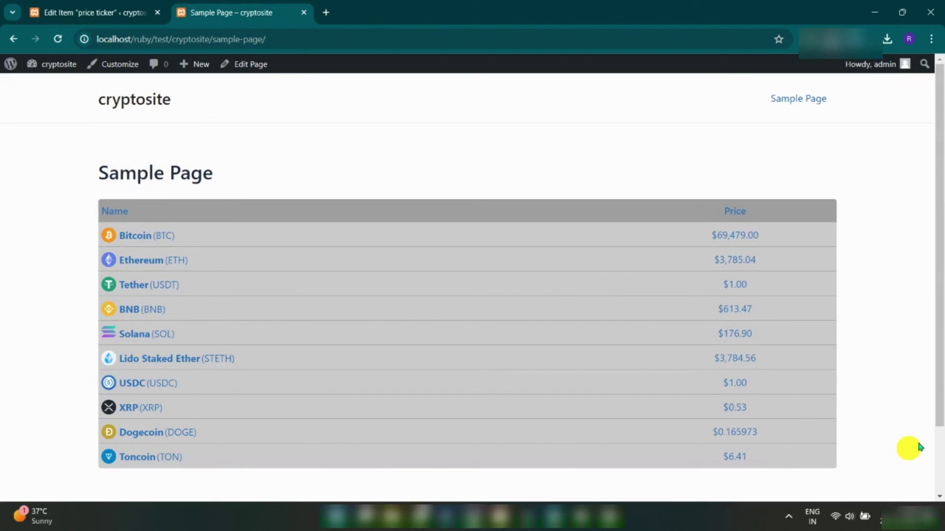